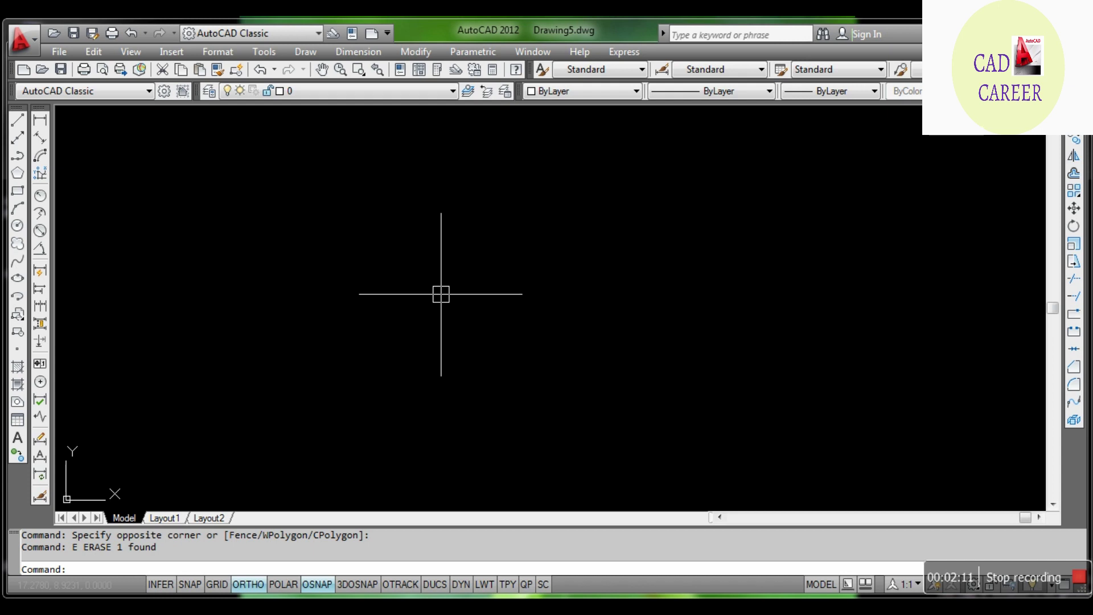
# Step: Draw a circle with the C command and select it to show its grips
pyautogui.write('c')
pyautogui.press('Return')
pyautogui.click(414, 323)
pyautogui.click(304, 364)
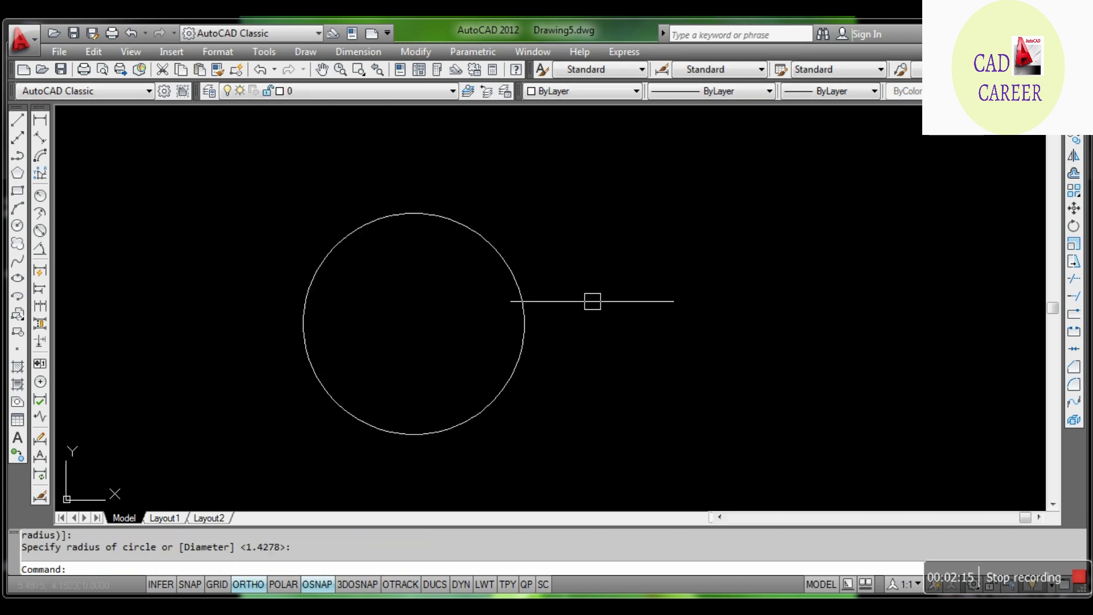
pyautogui.click(500, 243)
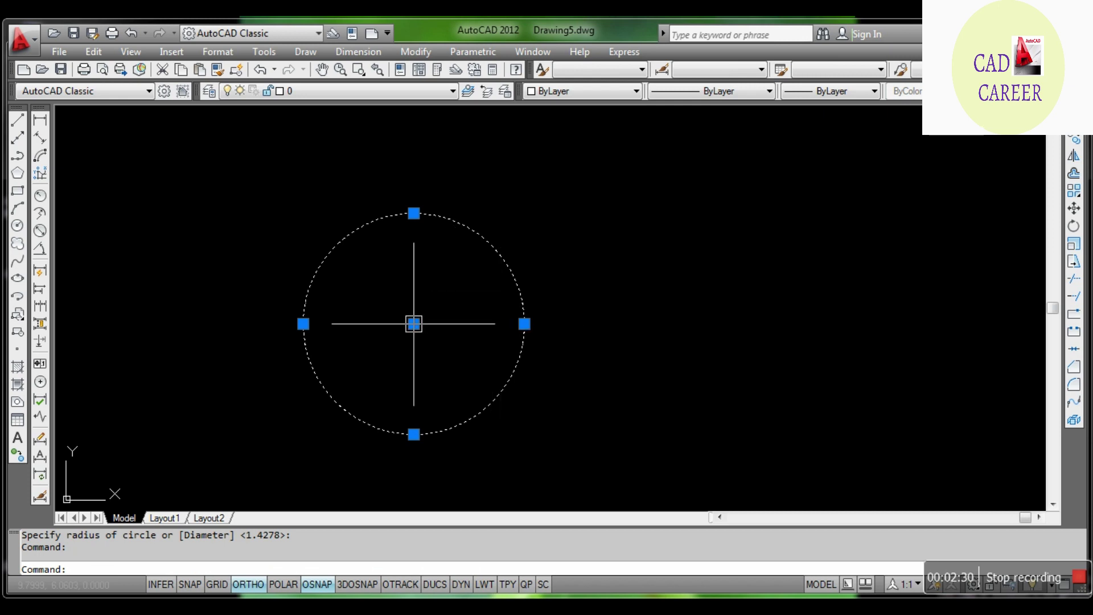
# Step: Drag the circle's centre grip to move it right and left several times
pyautogui.click(414, 323)
pyautogui.click(623, 323)
pyautogui.click(623, 324)
pyautogui.click(434, 324)
pyautogui.click(434, 324)
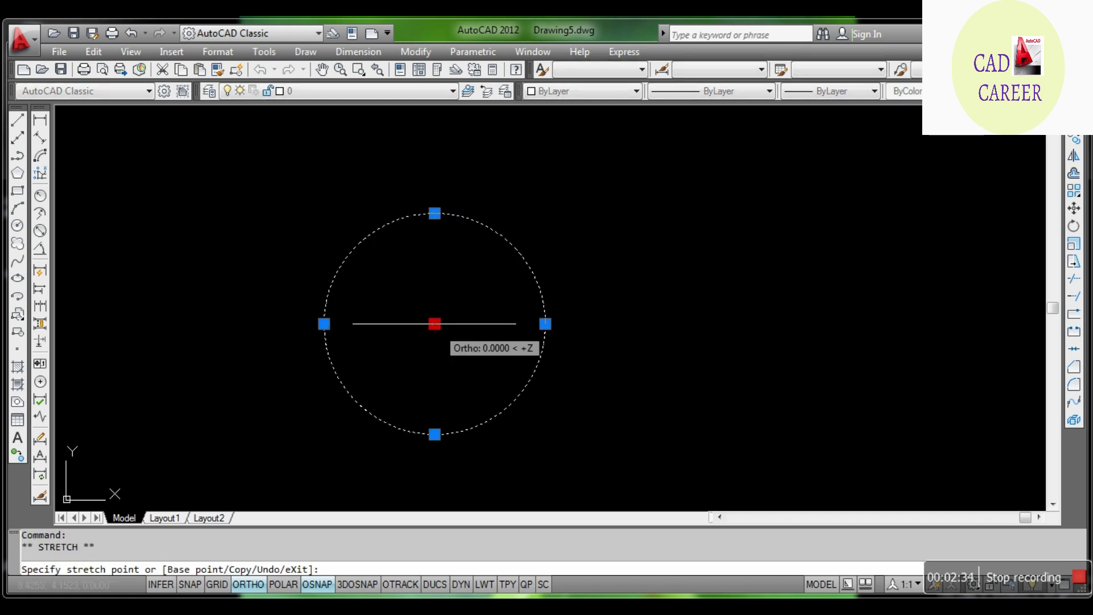
pyautogui.click(607, 323)
pyautogui.click(372, 323)
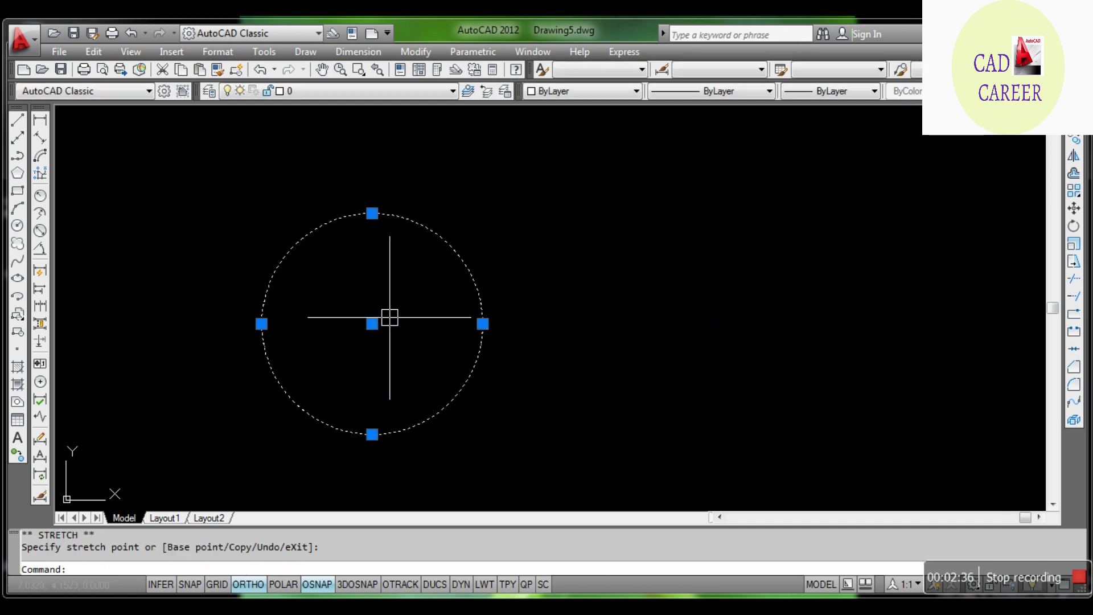
pyautogui.click(603, 324)
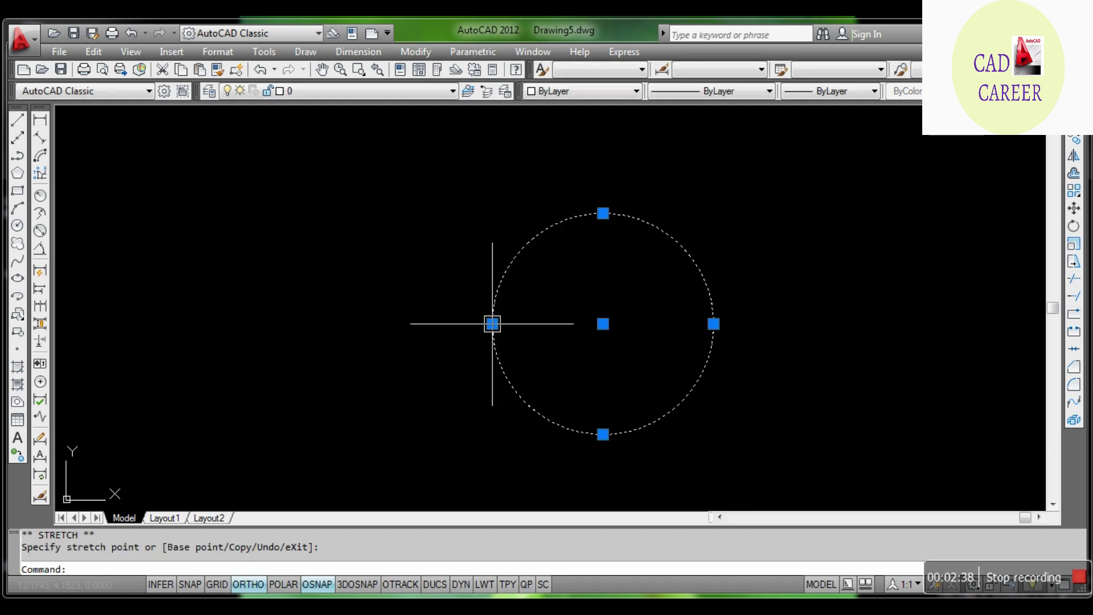
# Step: Enlarge the circle's radius with an edge grip, then deselect and reselect it
pyautogui.click(493, 324)
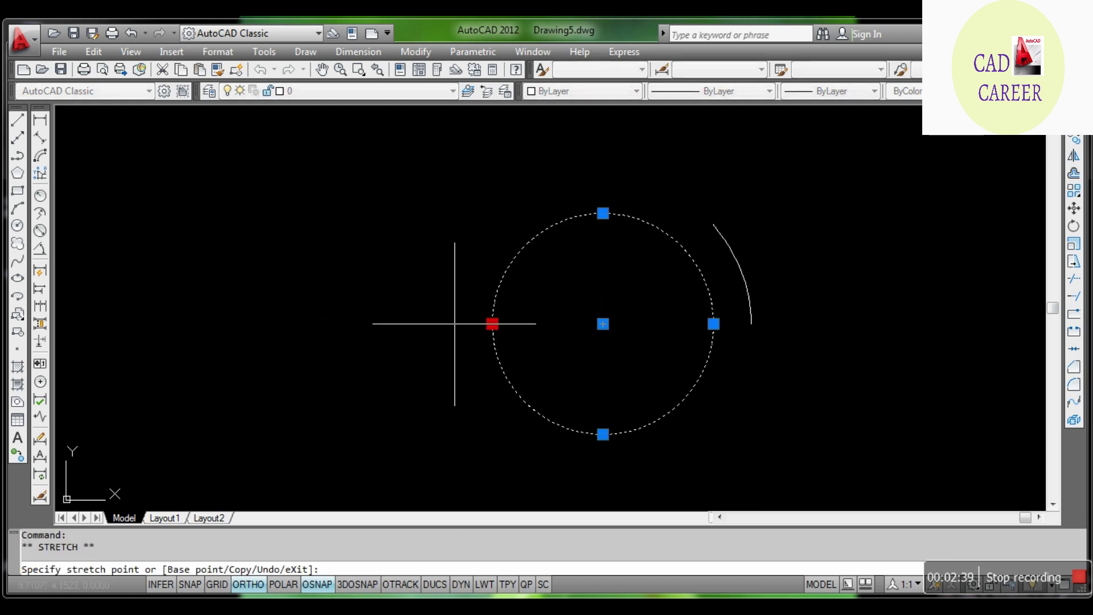
pyautogui.click(407, 322)
pyautogui.scroll(-3, 522, 295)
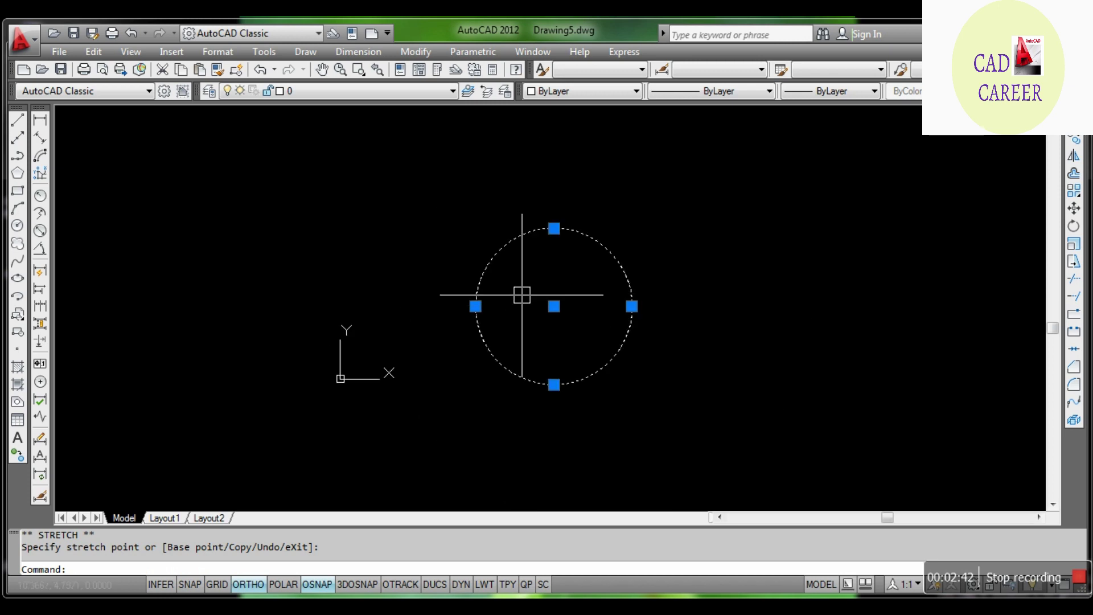
pyautogui.scroll(2, 521, 294)
pyautogui.press('Escape')
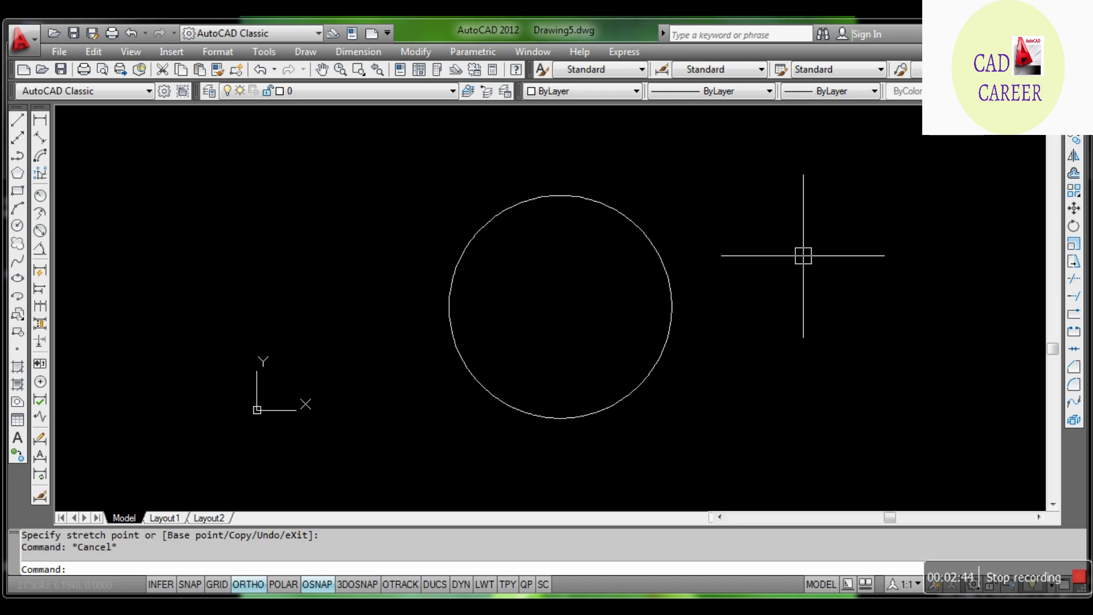
pyautogui.click(462, 238)
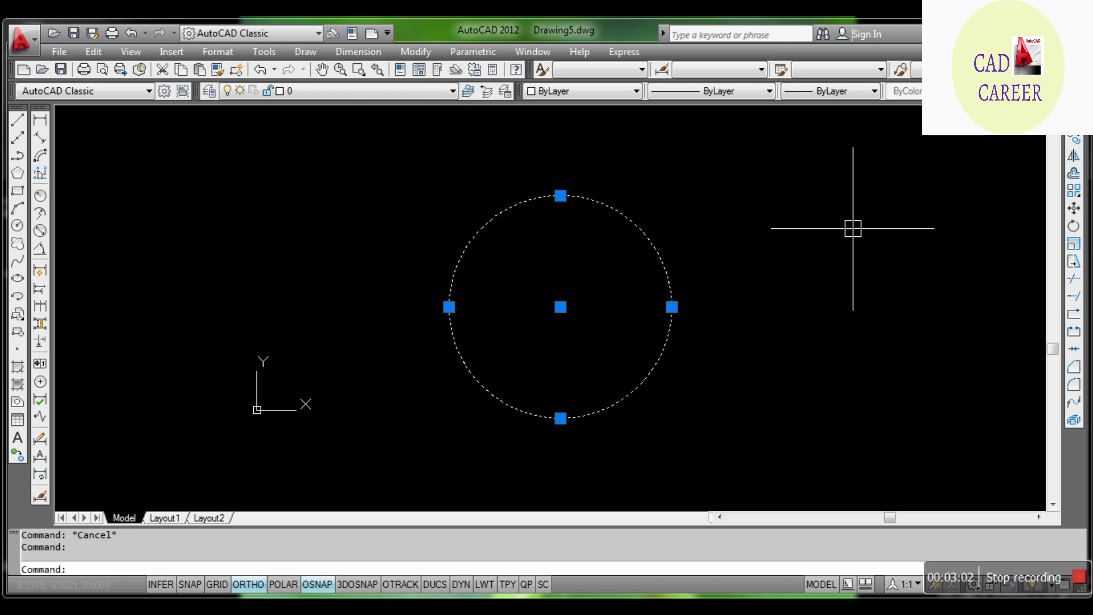
# Step: Erase the circle and Zoom All to show the whole drawing
pyautogui.write('e')
pyautogui.press('Return')
pyautogui.write('z')
pyautogui.press('Return')
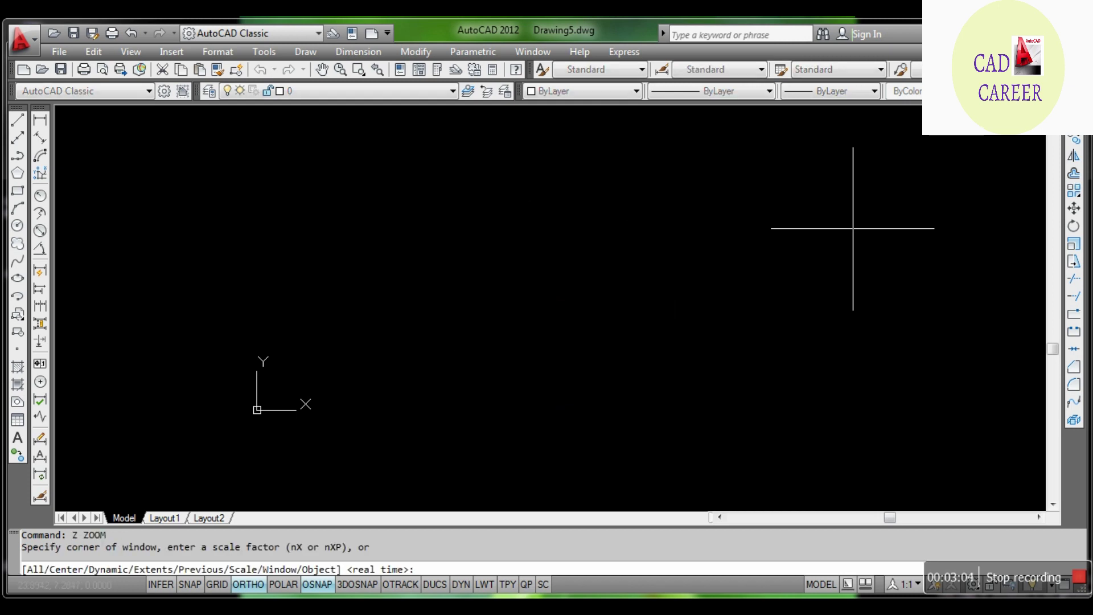
pyautogui.write('a')
pyautogui.press('Return')
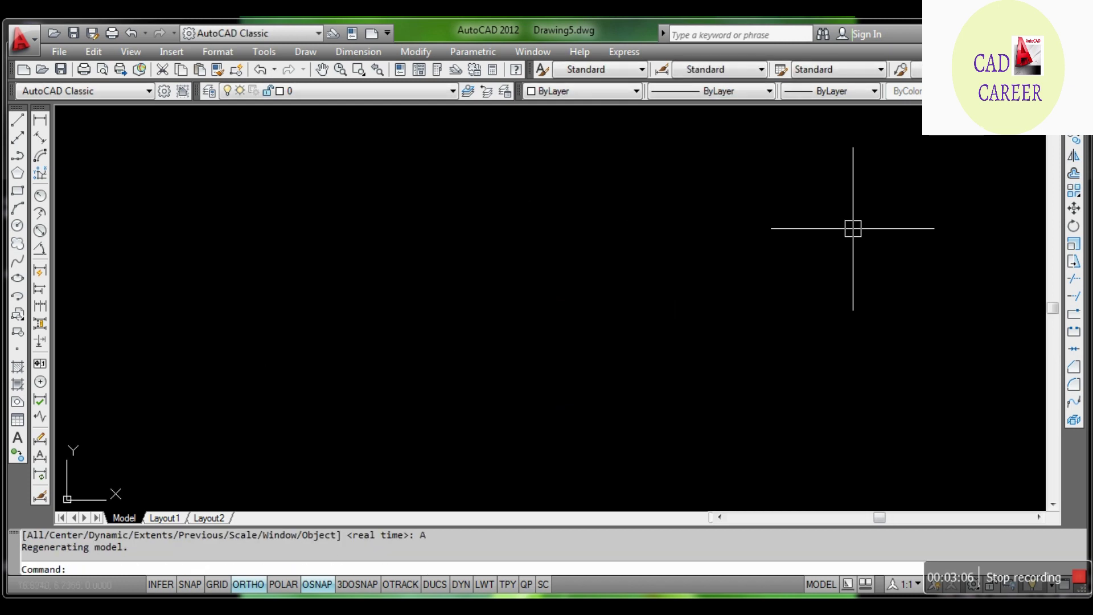
# Step: Set PICKBOX to 40, then back to 10, and start the SETVAR command
pyautogui.write('PICKBOX')
pyautogui.press('Return')
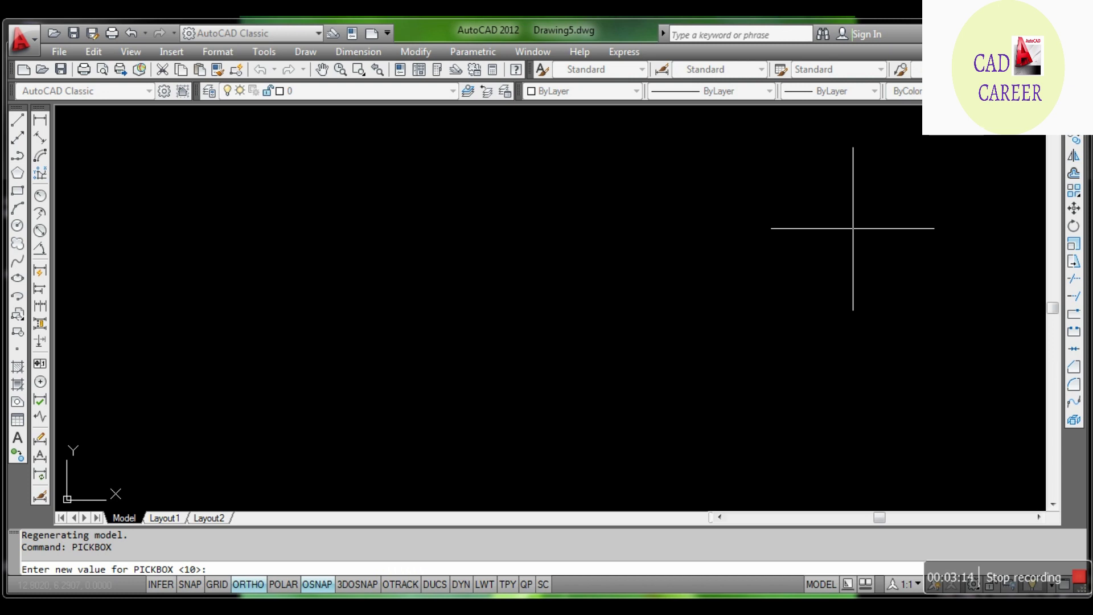
pyautogui.write('4')
pyautogui.write('0')
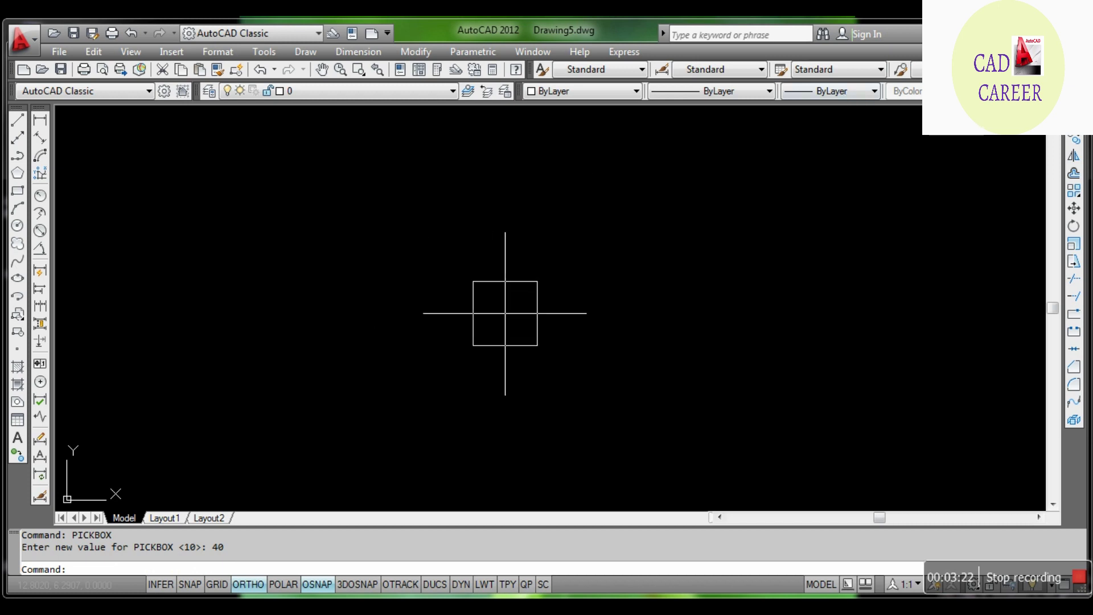
pyautogui.write('PICKBOX')
pyautogui.press('Return')
pyautogui.write('10')
pyautogui.press('Return')
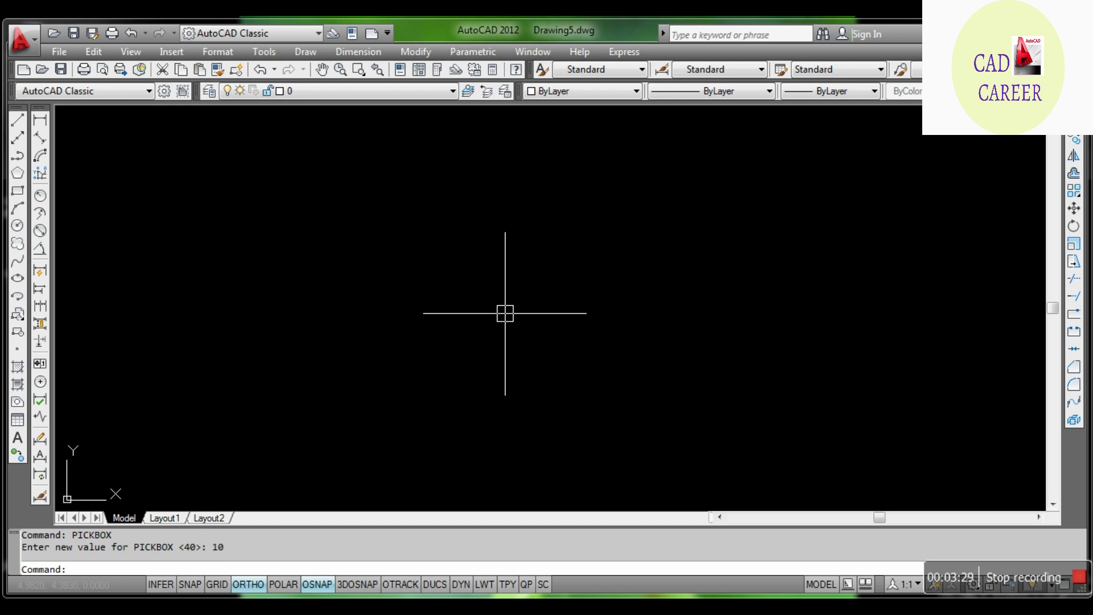
pyautogui.write('SETVAR')
pyautogui.press('Return')
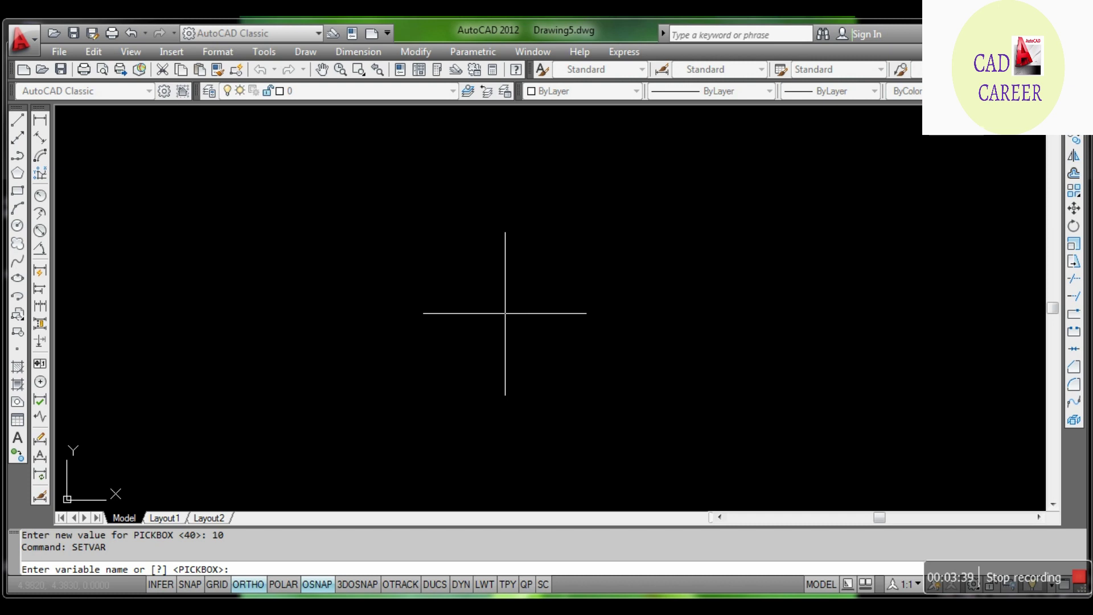
# Step: Set PICKBOX to 30 through SETVAR, then bring up the Options dialog
pyautogui.write('PICK')
pyautogui.write('BOX')
pyautogui.press('Return')
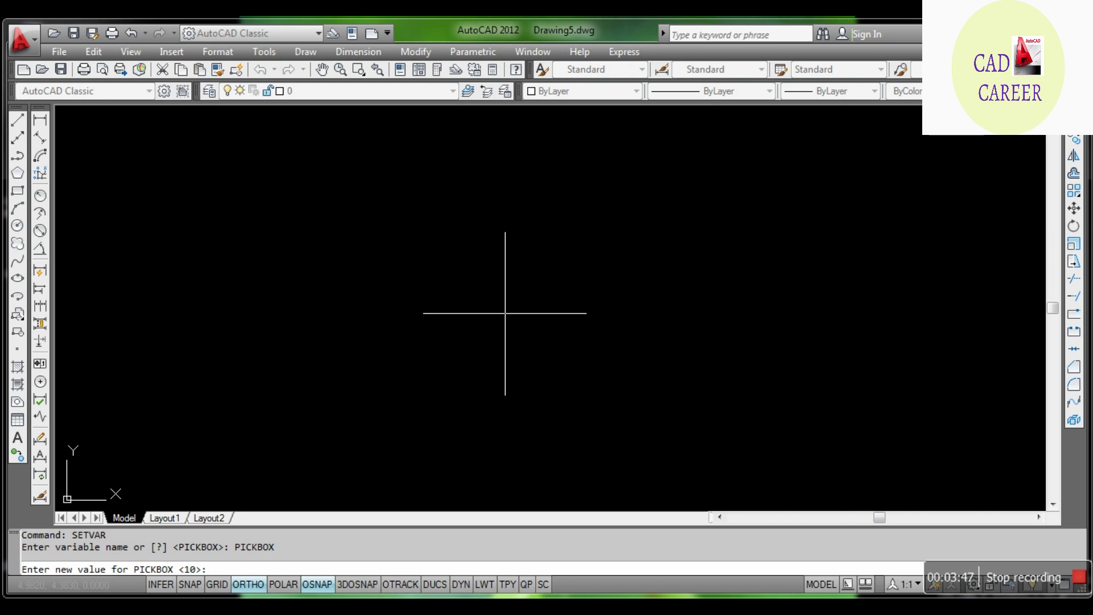
pyautogui.write('30')
pyautogui.press('Return')
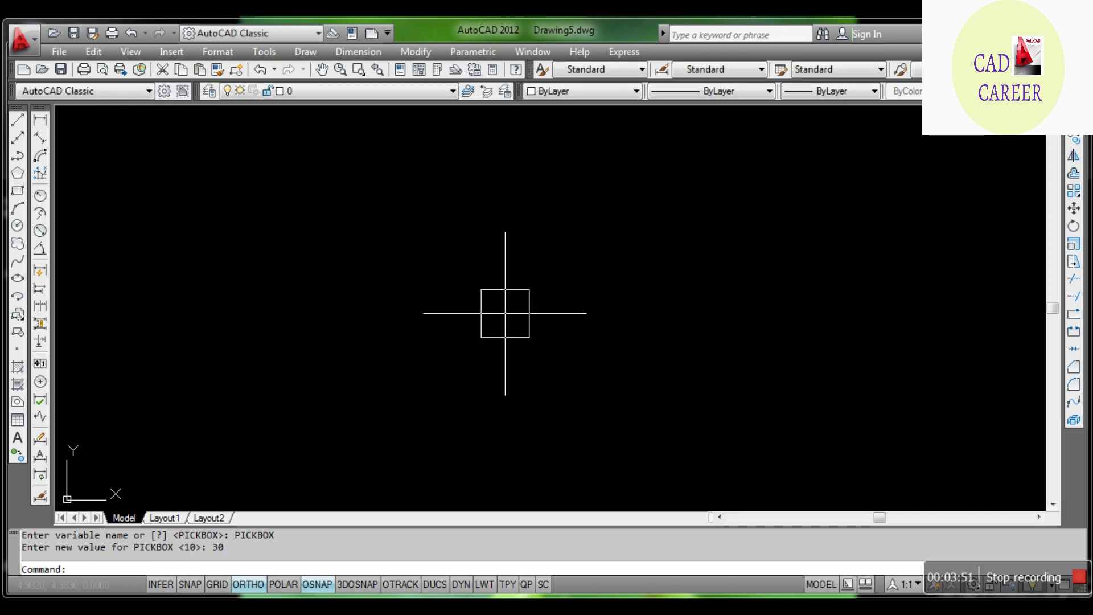
pyautogui.write('op')
pyautogui.press('Return')
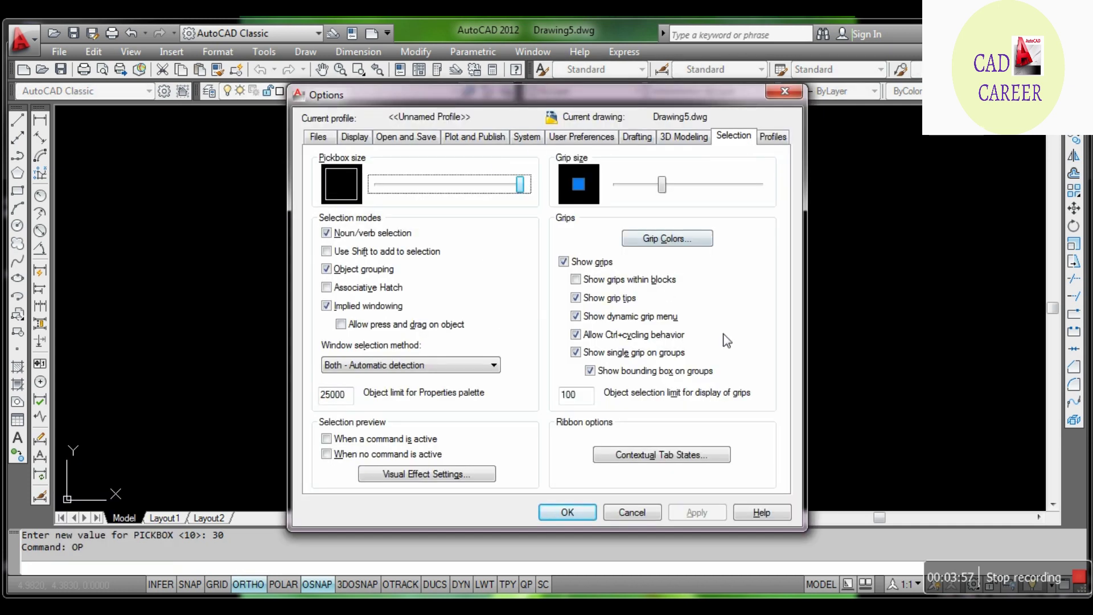
# Step: On the Selection tab, adjust the Pickbox size slider, apply, and close Options
pyautogui.click(730, 139)
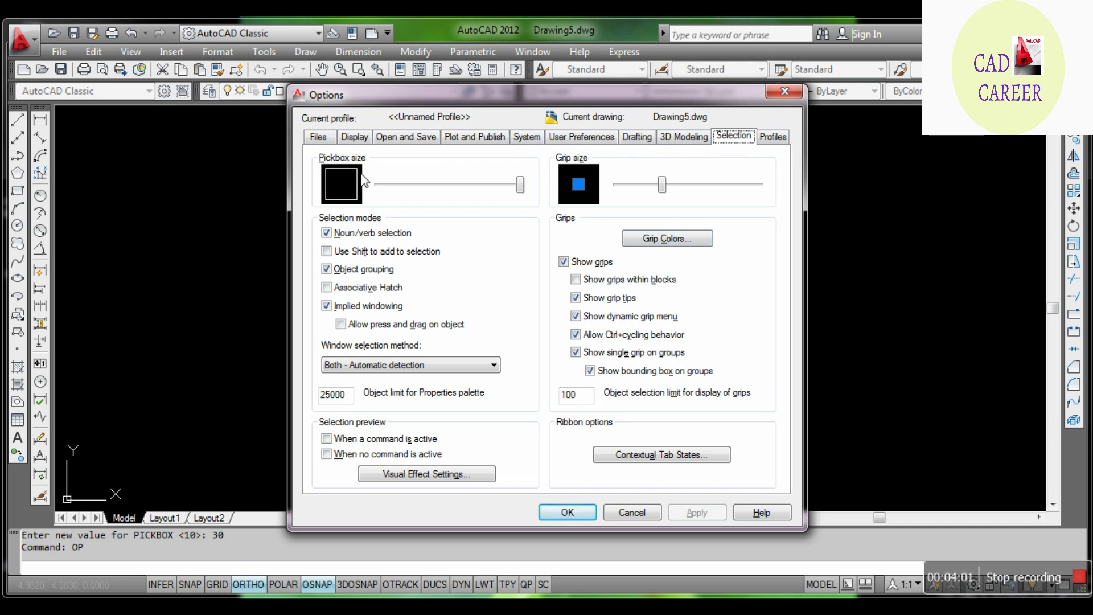
pyautogui.moveTo(520, 185)
pyautogui.mouseDown()
pyautogui.moveTo(374, 187)
pyautogui.moveTo(488, 185)
pyautogui.moveTo(414, 186)
pyautogui.moveTo(485, 188)
pyautogui.moveTo(419, 188)
pyautogui.moveTo(479, 189)
pyautogui.moveTo(449, 187)
pyautogui.mouseUp()
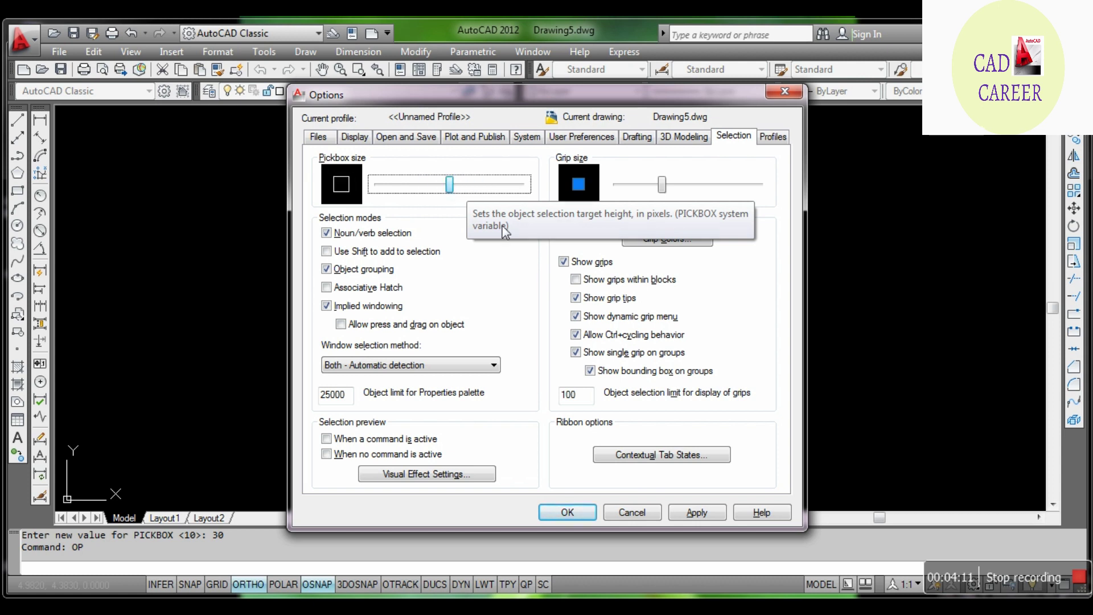
pyautogui.click(699, 511)
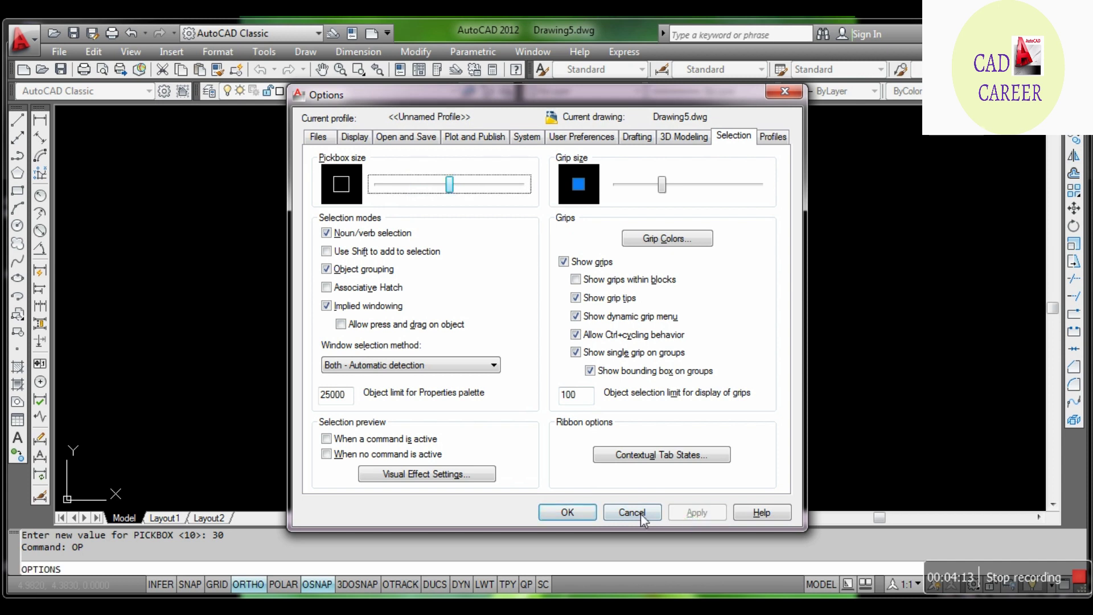
pyautogui.click(569, 511)
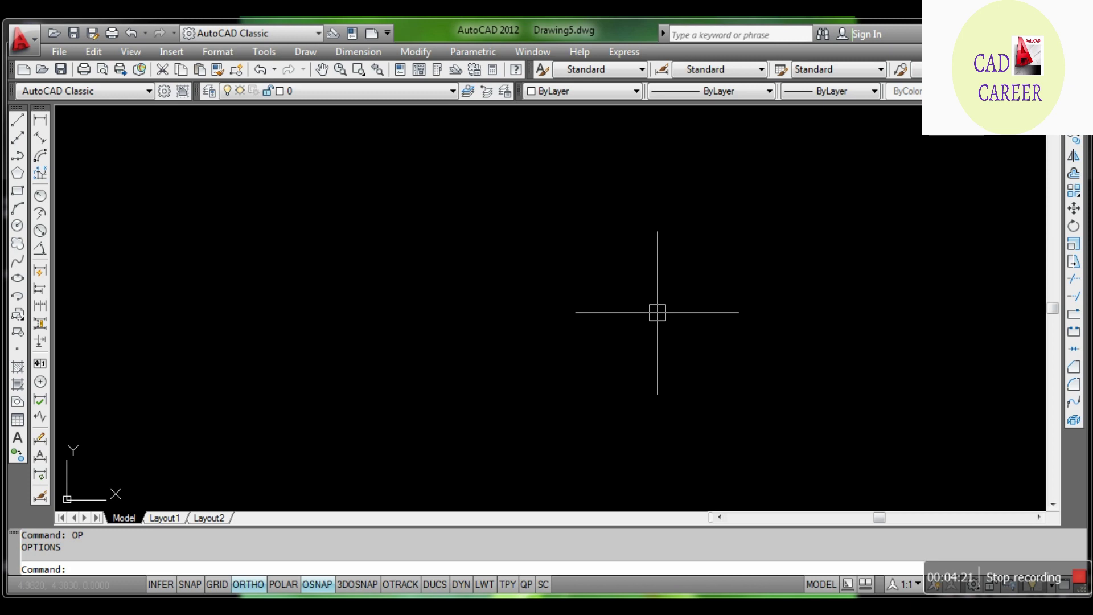
# Step: Raise the Display tab's crosshair size to 100 and apply it
pyautogui.write('op')
pyautogui.press('Return')
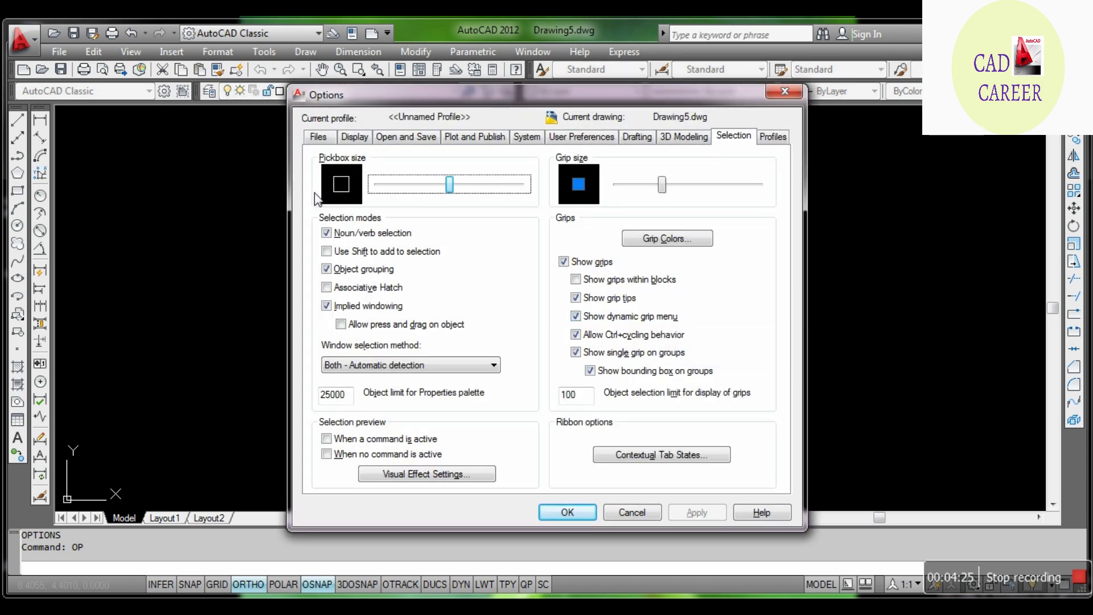
pyautogui.click(353, 138)
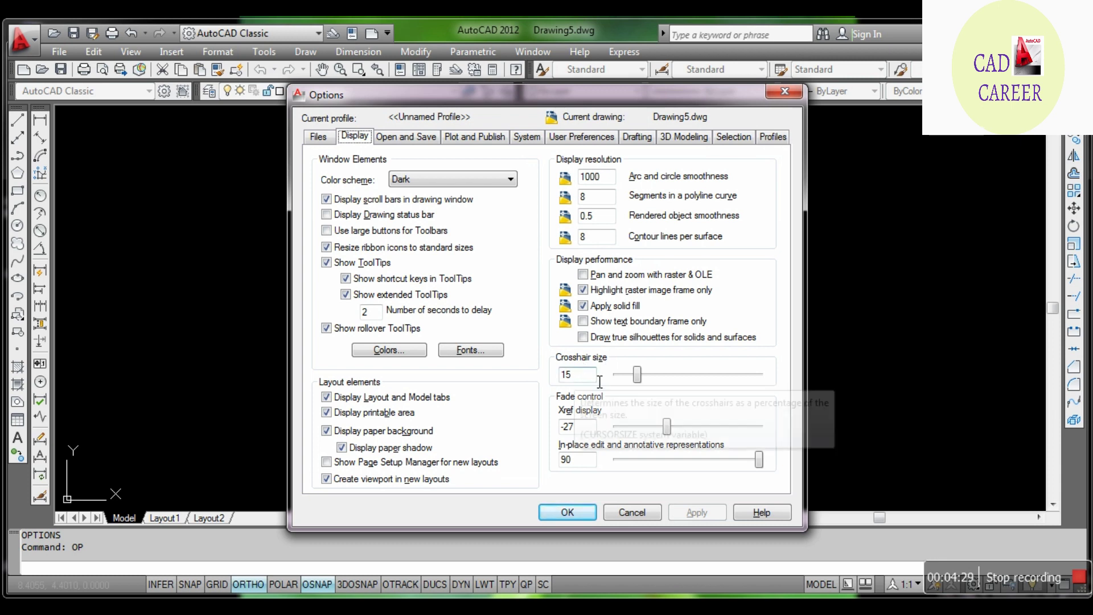
pyautogui.moveTo(635, 374)
pyautogui.mouseDown()
pyautogui.moveTo(749, 379)
pyautogui.moveTo(705, 382)
pyautogui.moveTo(716, 380)
pyautogui.mouseUp()
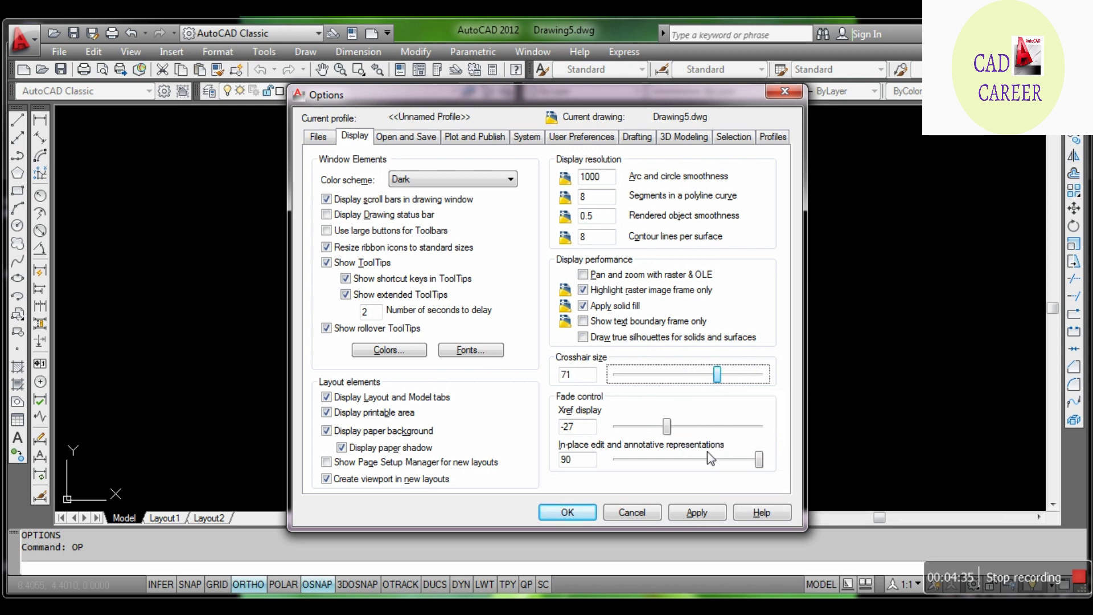
pyautogui.moveTo(717, 376); pyautogui.dragTo(763, 380)
pyautogui.click(696, 513)
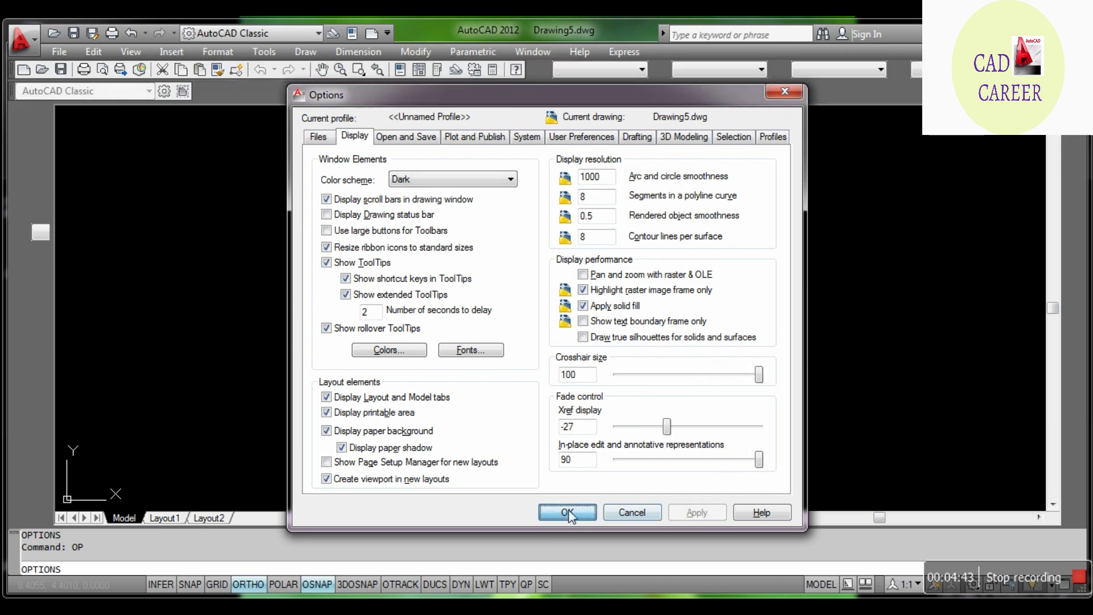
pyautogui.click(565, 512)
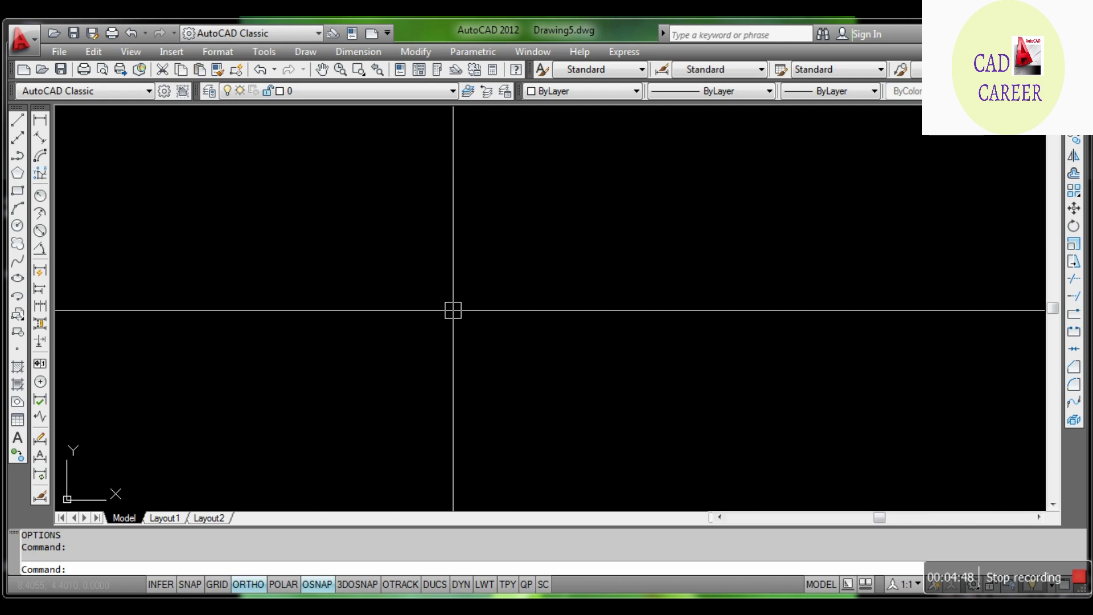
# Step: Lower the crosshair size back to 16 in Options and apply it
pyautogui.write('OP')
pyautogui.press('Return')
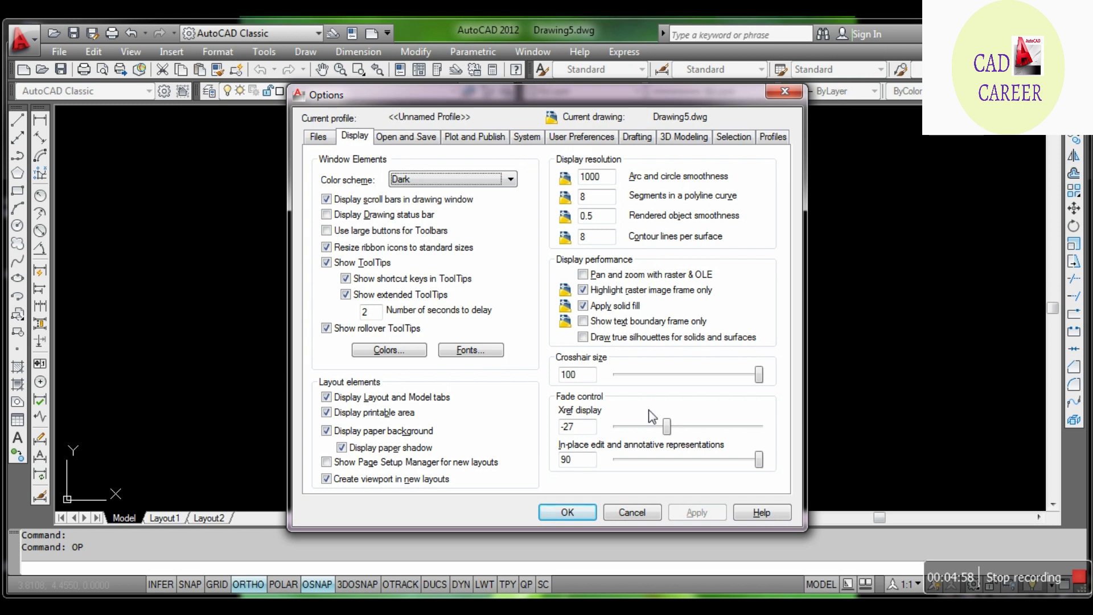
pyautogui.moveTo(758, 374)
pyautogui.mouseDown()
pyautogui.moveTo(635, 378)
pyautogui.moveTo(639, 387)
pyautogui.mouseUp()
pyautogui.click(697, 512)
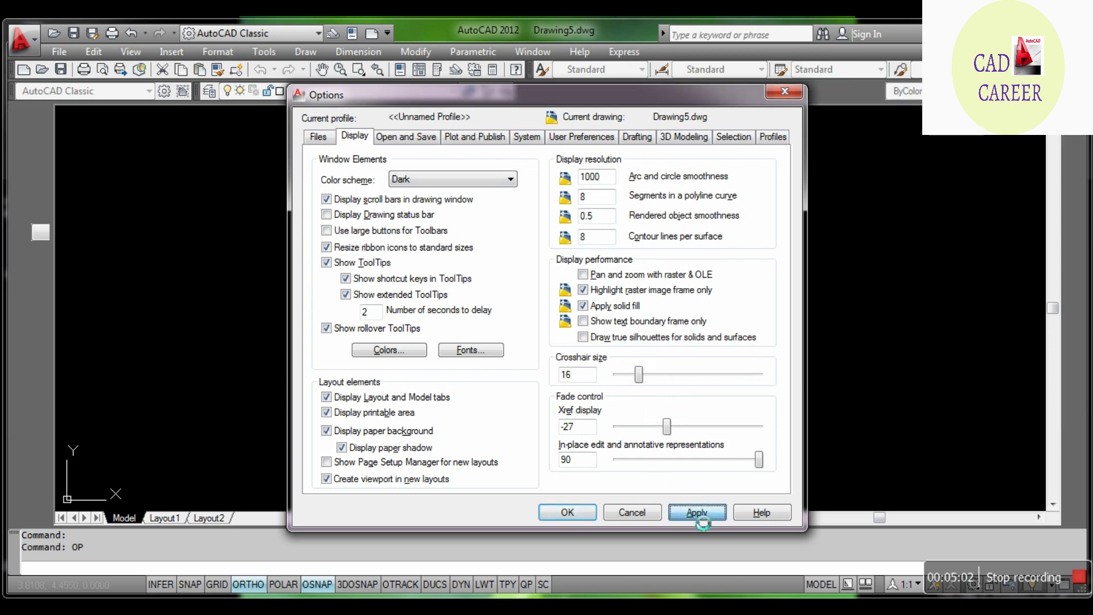
pyautogui.click(568, 512)
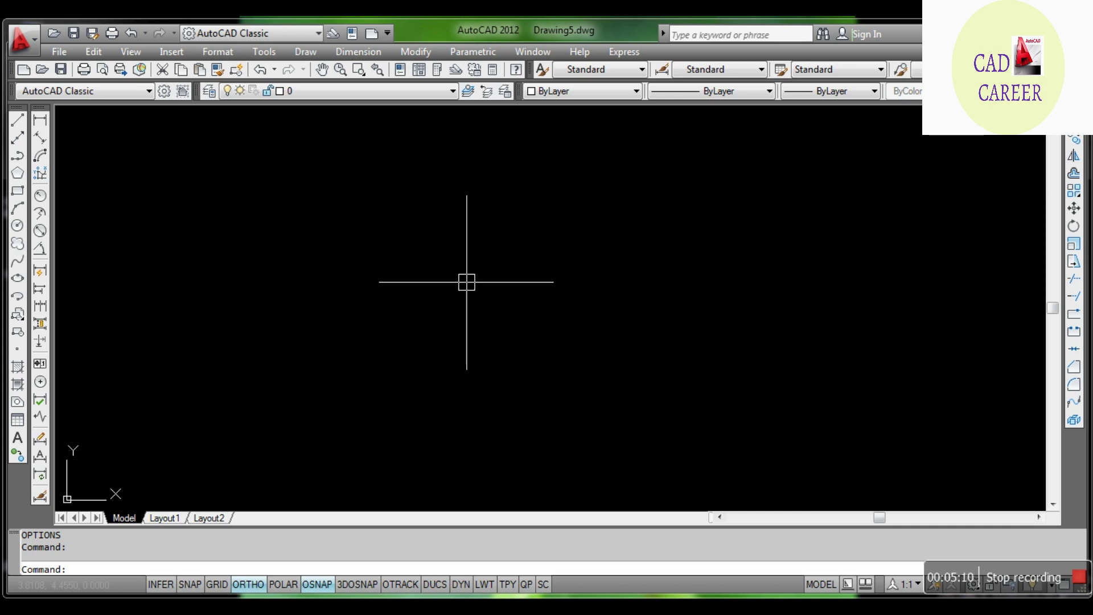
# Step: Enlarge the Selection tab's grip size to near maximum and apply it
pyautogui.write('OP')
pyautogui.press('Return')
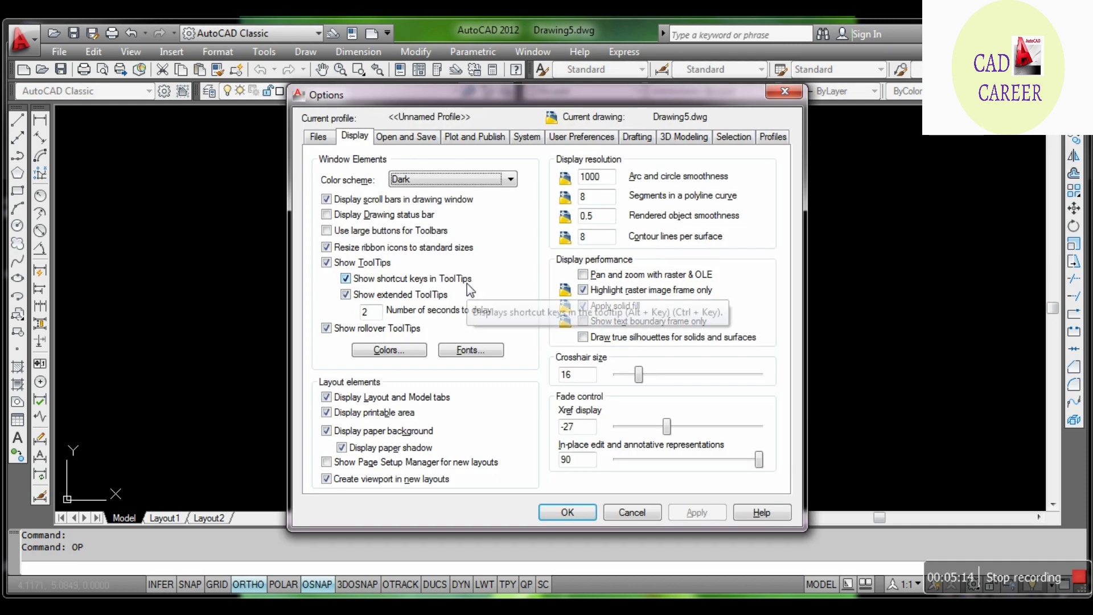
pyautogui.click(733, 137)
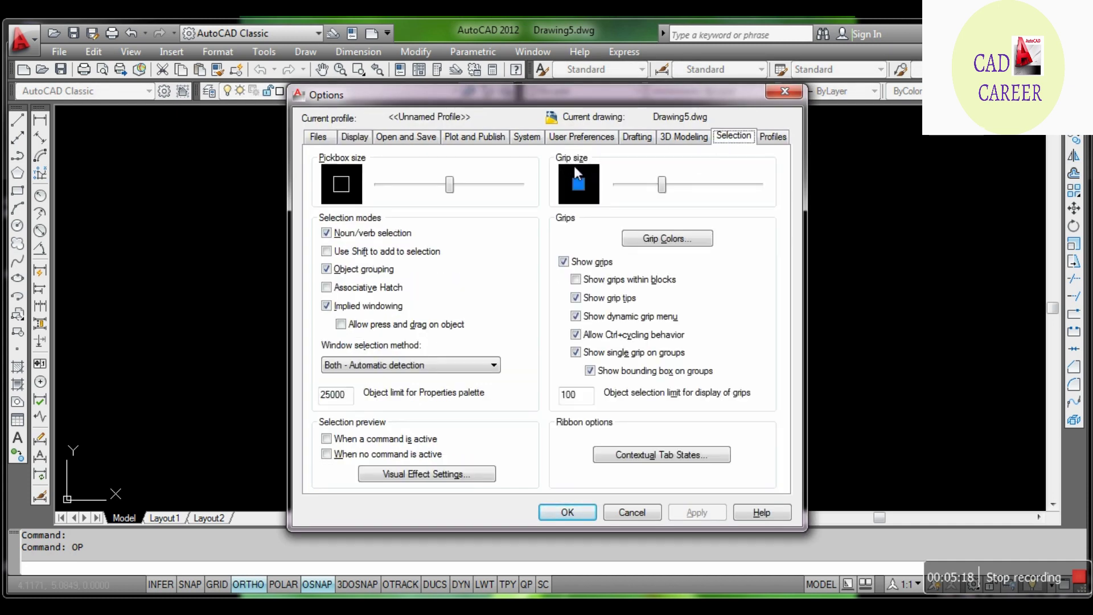
pyautogui.moveTo(661, 184); pyautogui.dragTo(743, 185)
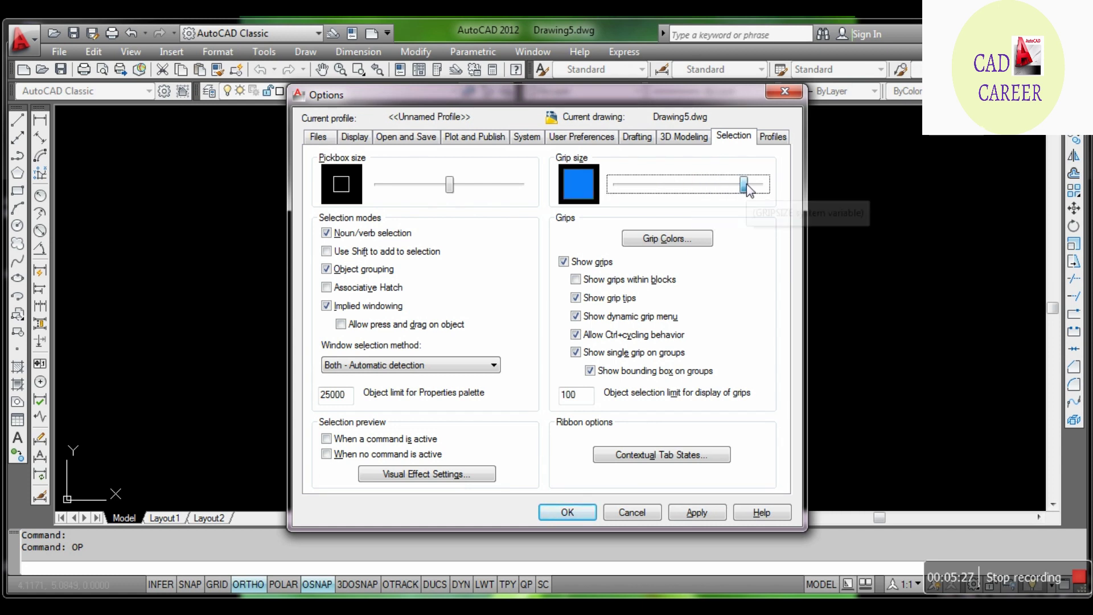
pyautogui.click(697, 511)
pyautogui.click(567, 511)
# Step: Draw a circle to test the larger grips
pyautogui.write('c')
pyautogui.press('Return')
pyautogui.click(418, 277)
pyautogui.click(470, 301)
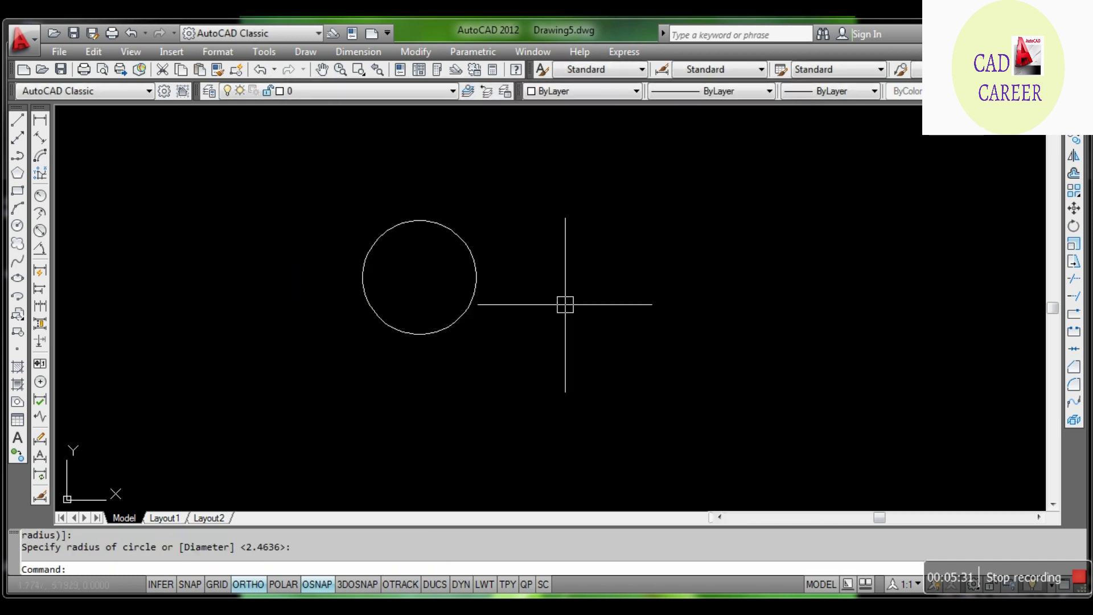
# Step: Select the circle to view its large grips, erase it, and set GRIPSIZE to 10
pyautogui.click(476, 248)
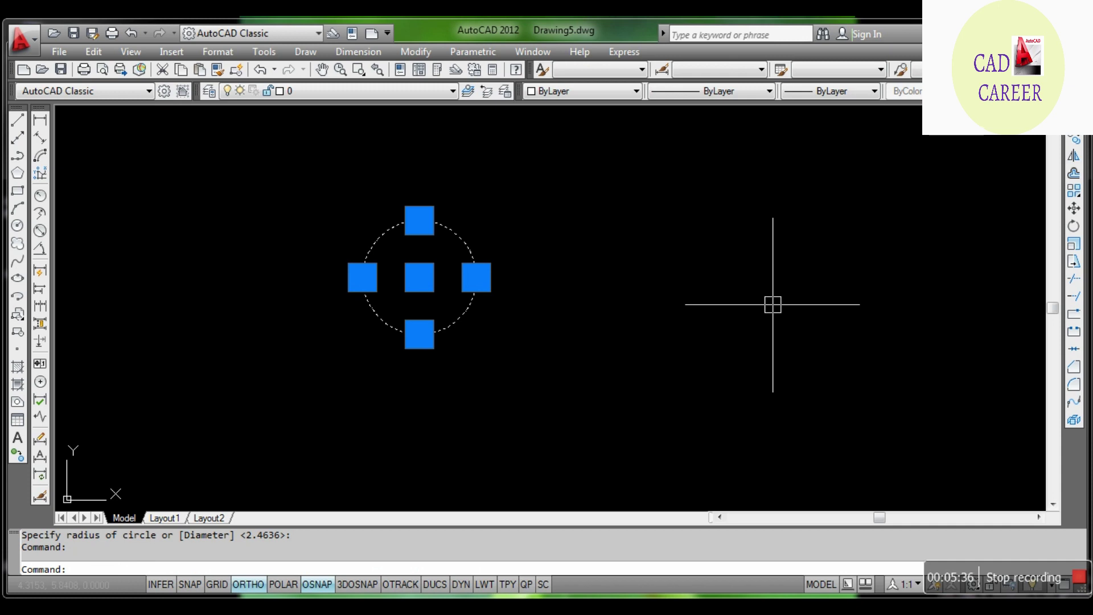
pyautogui.write('e')
pyautogui.press('Return')
pyautogui.write('grip')
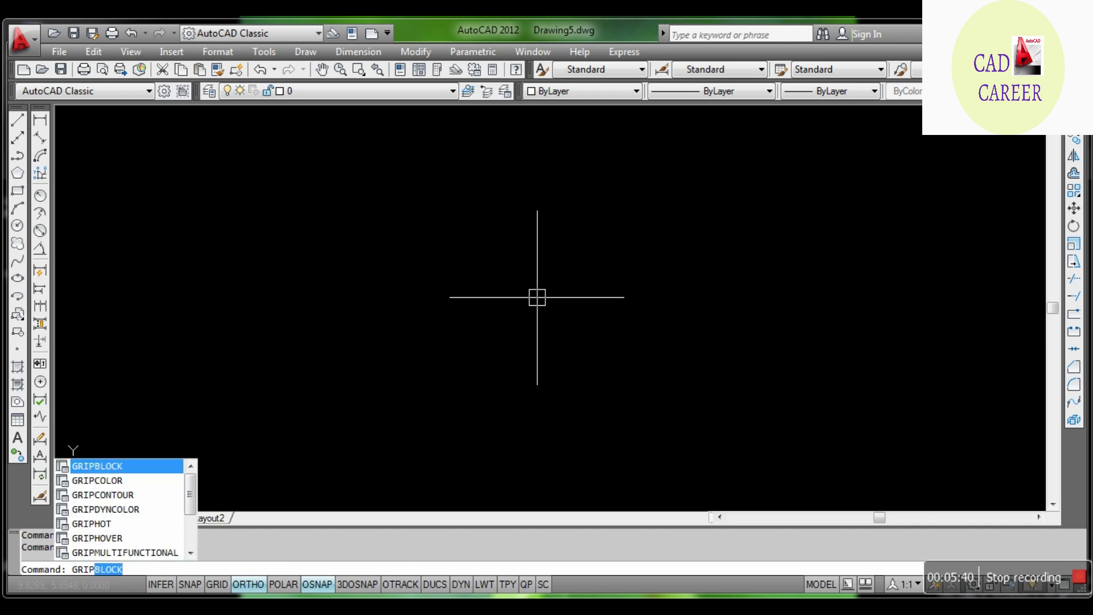
pyautogui.write('size')
pyautogui.press('Return')
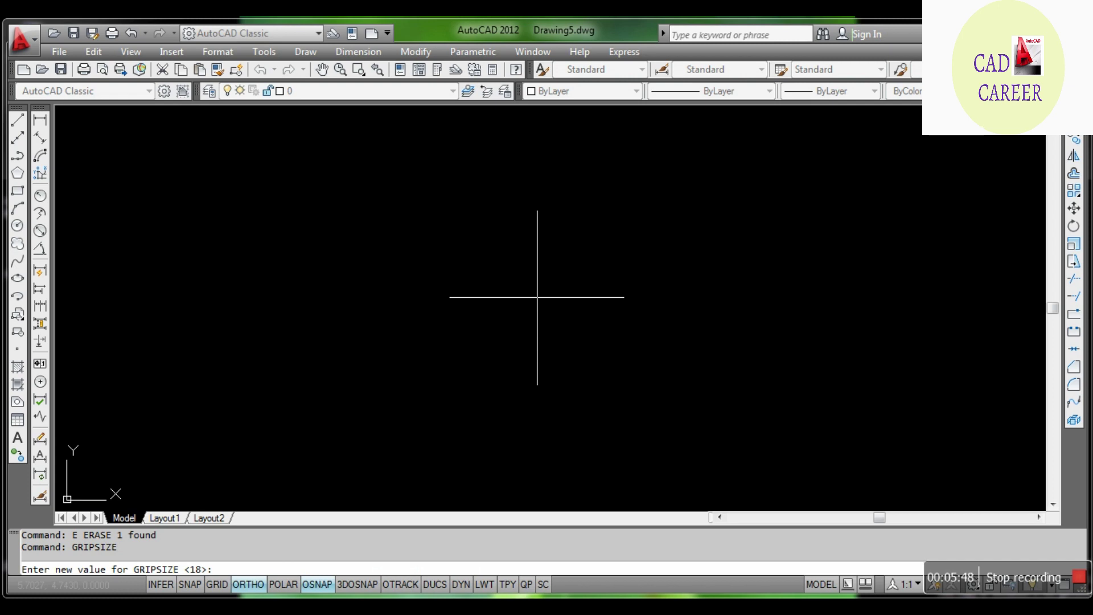
pyautogui.write('10')
pyautogui.press('Return')
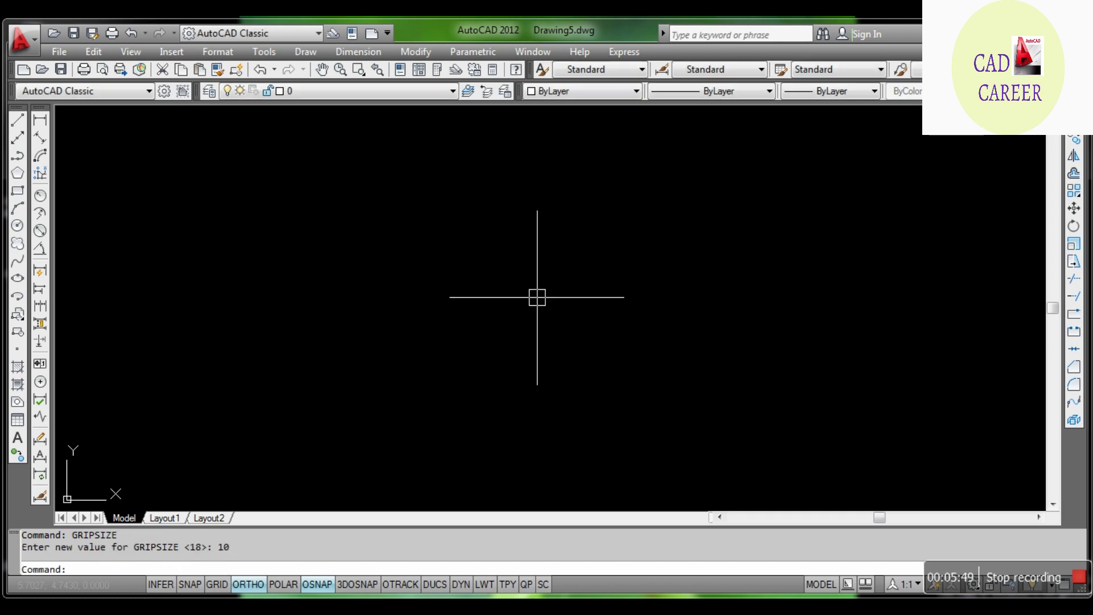
# Step: Draw a small rectangle, select it to preview the size-10 grips, then erase it
pyautogui.write('rec')
pyautogui.press('Return')
pyautogui.click(327, 381)
pyautogui.click(420, 310)
pyautogui.click(412, 311)
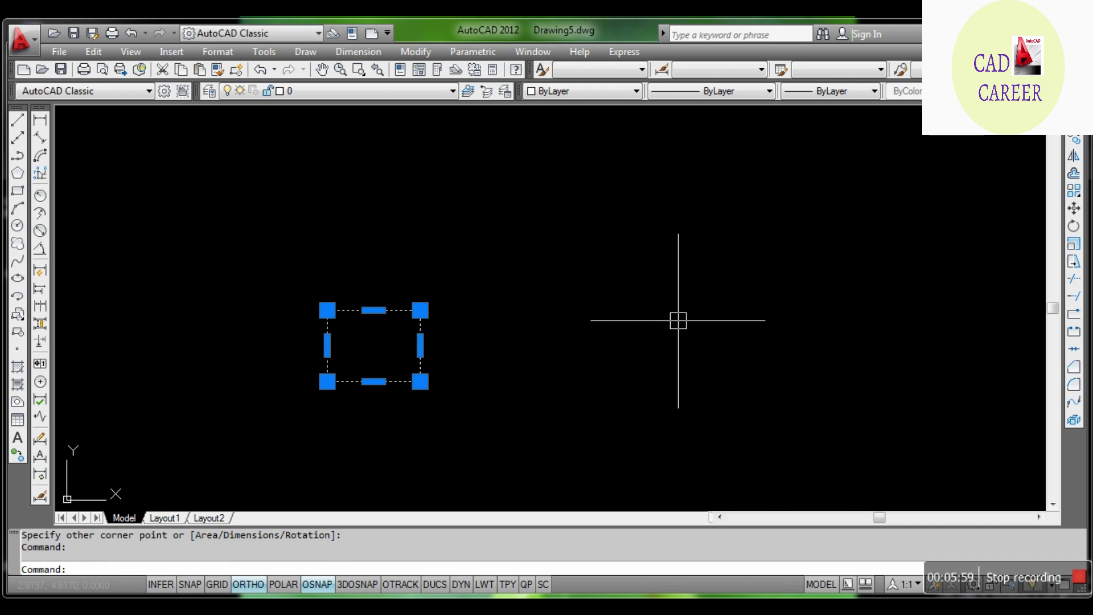
pyautogui.write('e')
pyautogui.press('Return')
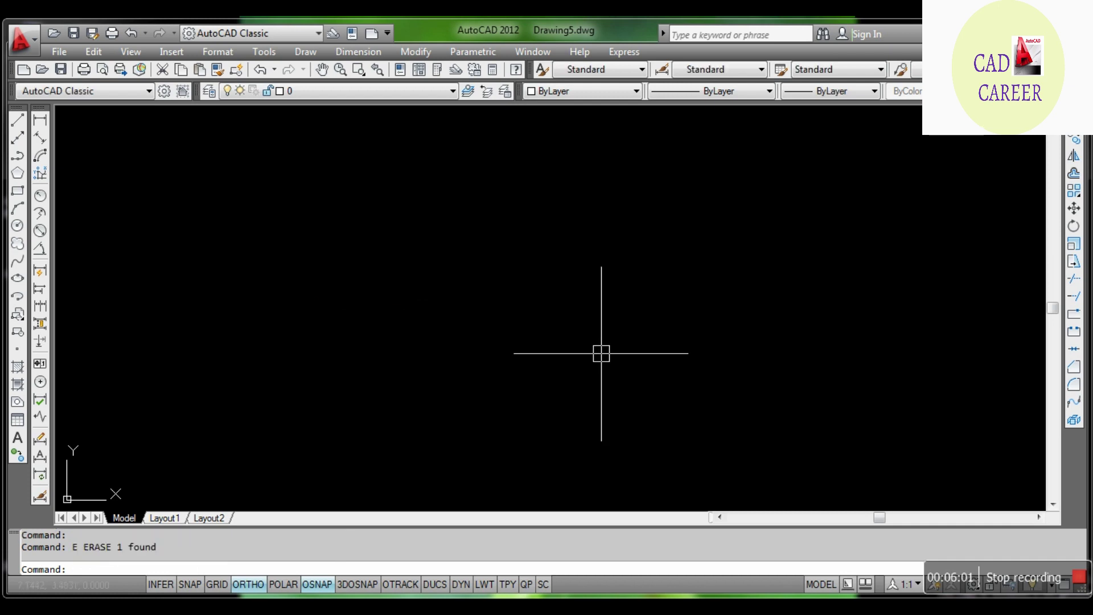